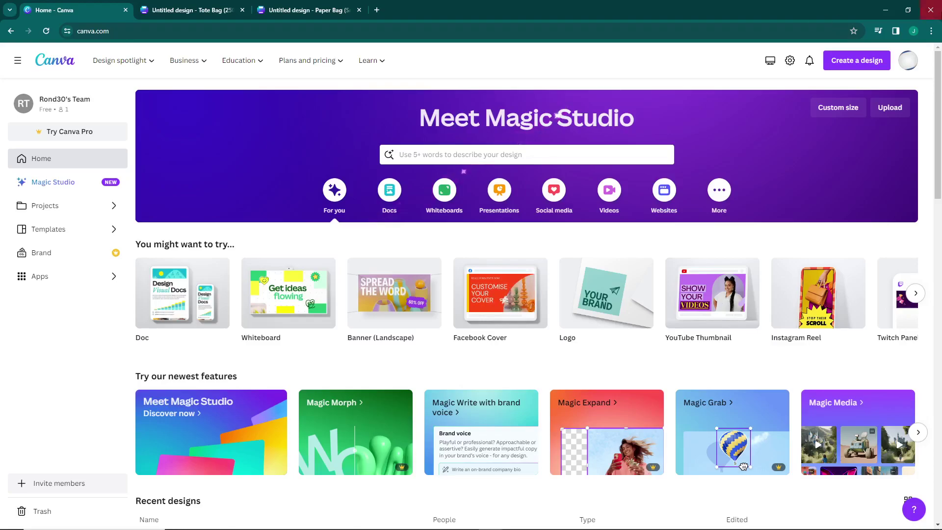
# Open the Tote Bag and Paper Bag (Medium) designs from the 'bag' search in new tabs
pyautogui.click(857, 60)
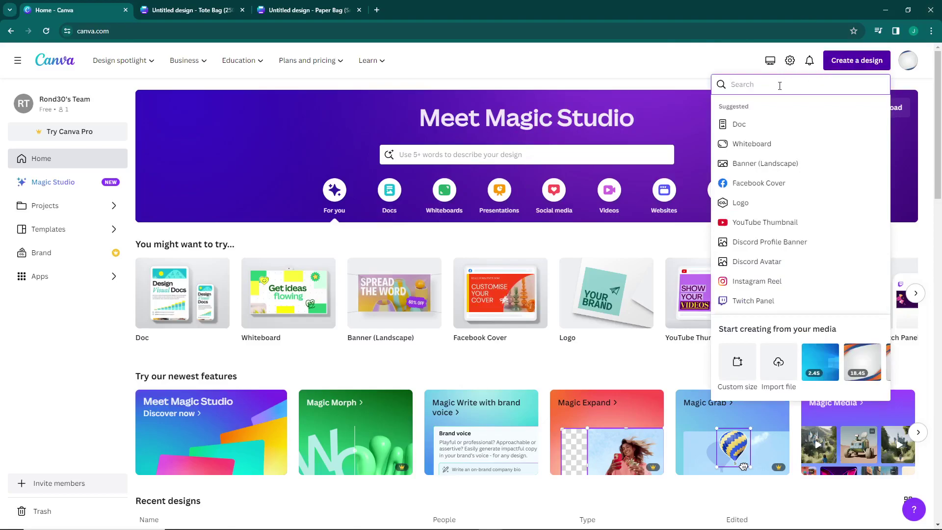
pyautogui.click(854, 63)
pyautogui.write('bag')
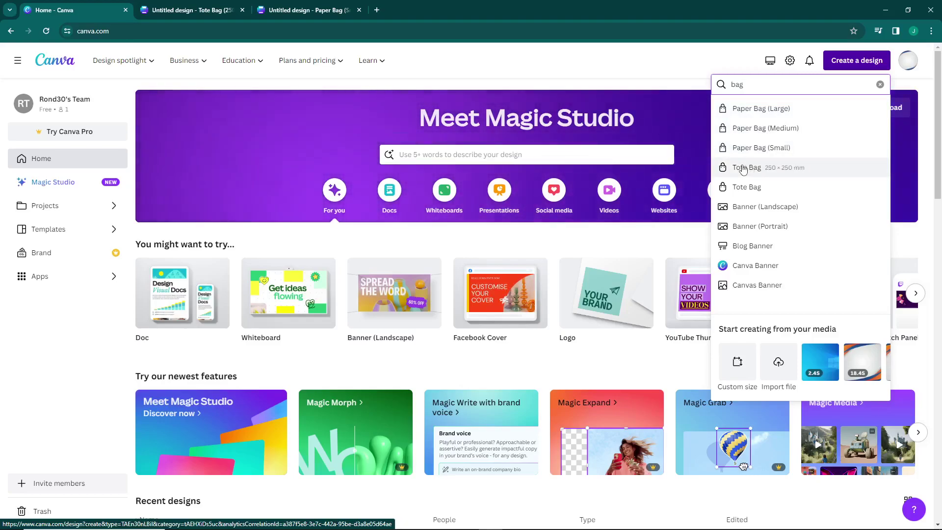
pyautogui.scroll(-2, 741, 170)
pyautogui.scroll(2, 741, 170)
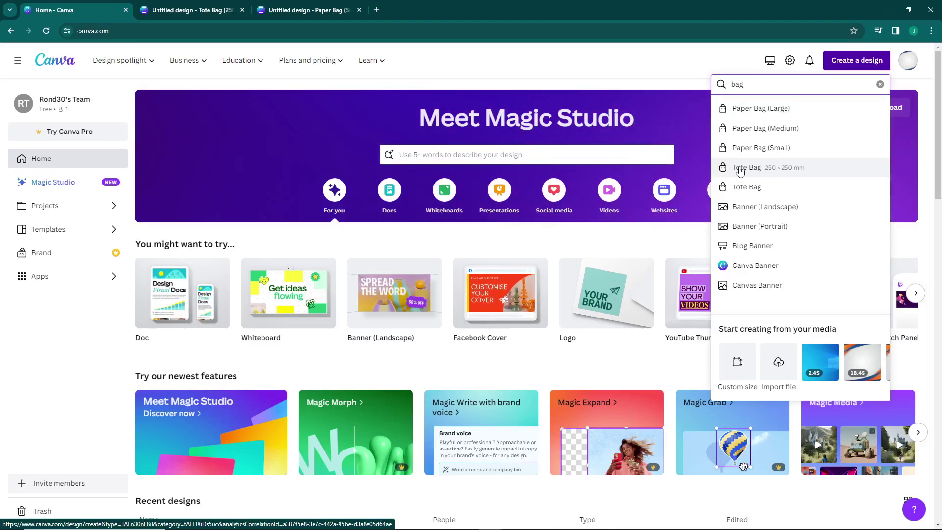
pyautogui.rightClick(741, 170)
pyautogui.click(768, 183)
pyautogui.rightClick(748, 136)
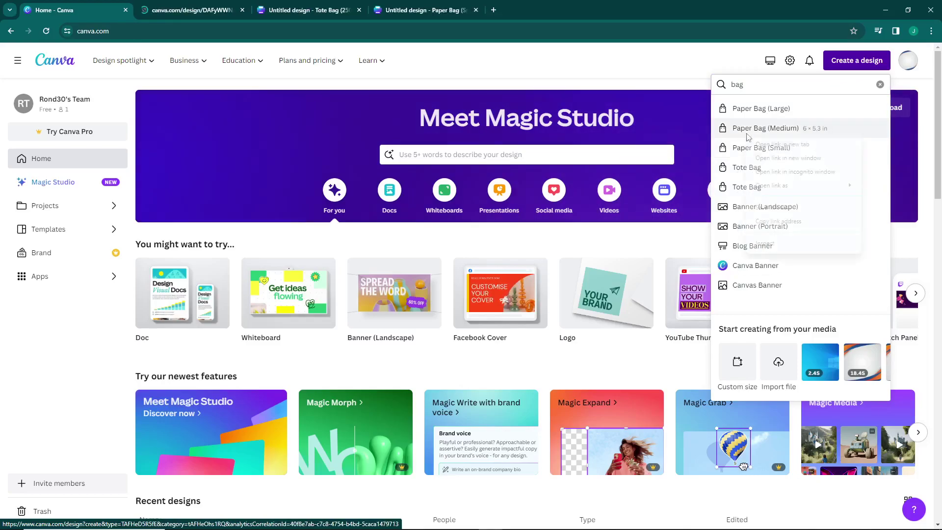
pyautogui.click(782, 145)
# Apply the It's Finally Fall flower template to the tote bag, then delete its flowers and caption
pyautogui.click(192, 10)
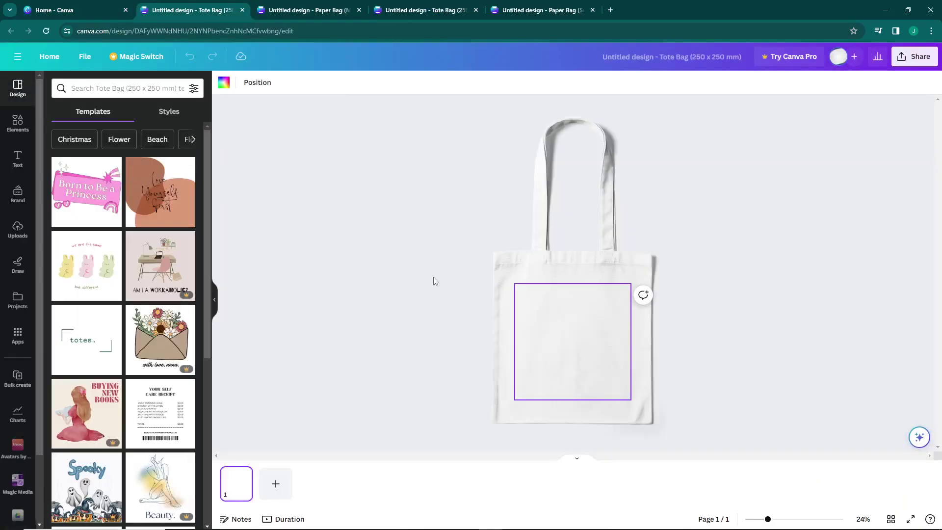
pyautogui.scroll(-3, 184, 273)
pyautogui.scroll(-4, 185, 272)
pyautogui.scroll(-4, 174, 255)
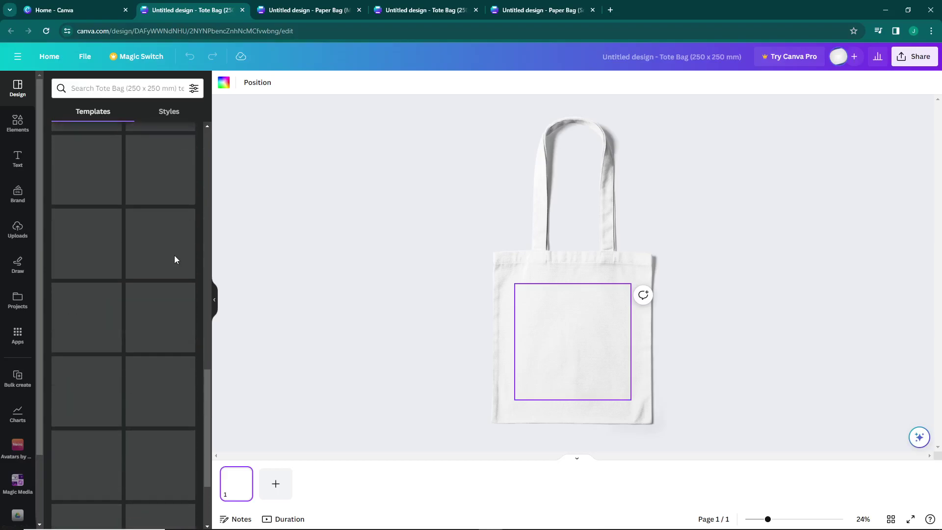
pyautogui.scroll(-4, 148, 270)
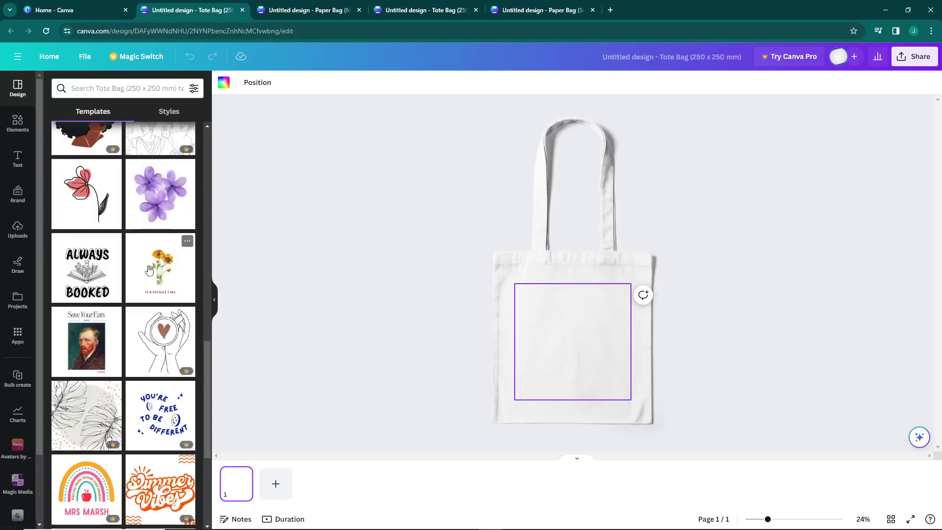
pyautogui.moveTo(157, 260); pyautogui.dragTo(582, 339)
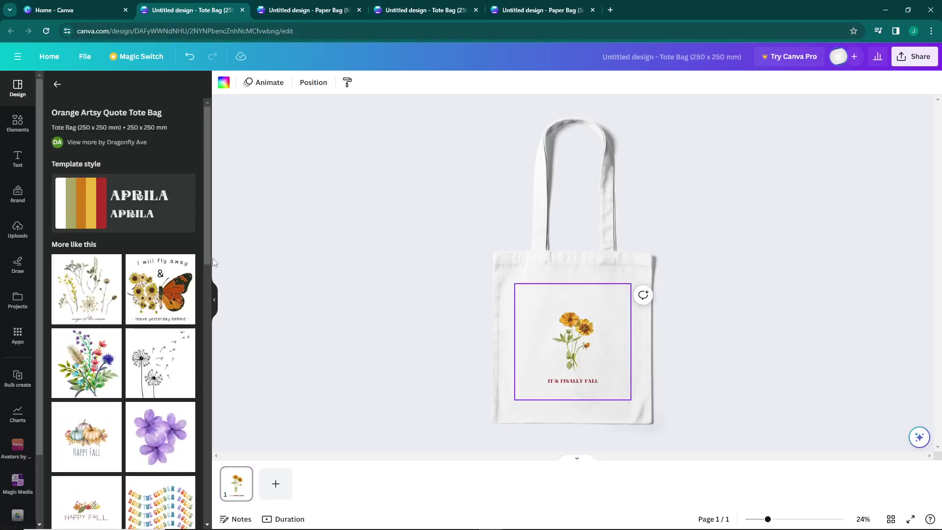
pyautogui.click(573, 340)
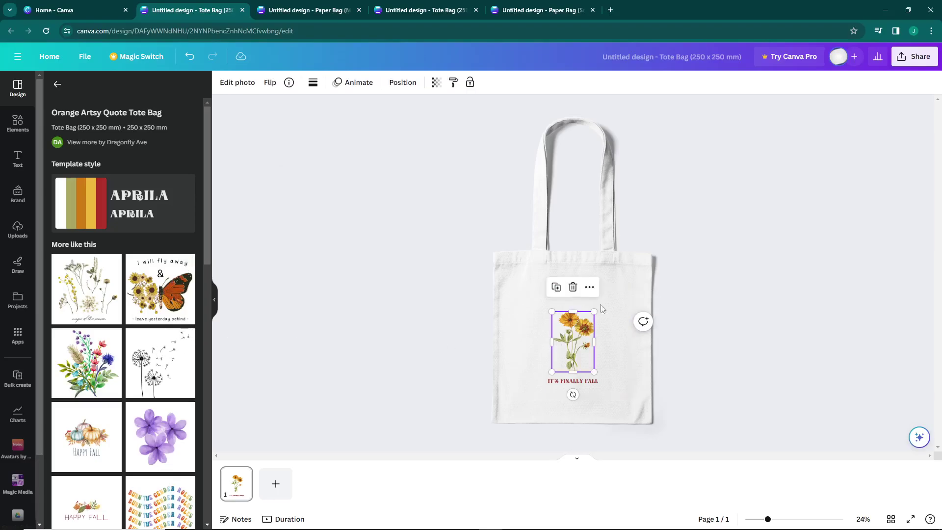
pyautogui.moveTo(626, 264); pyautogui.dragTo(466, 393)
pyautogui.press('Delete')
pyautogui.click(308, 10)
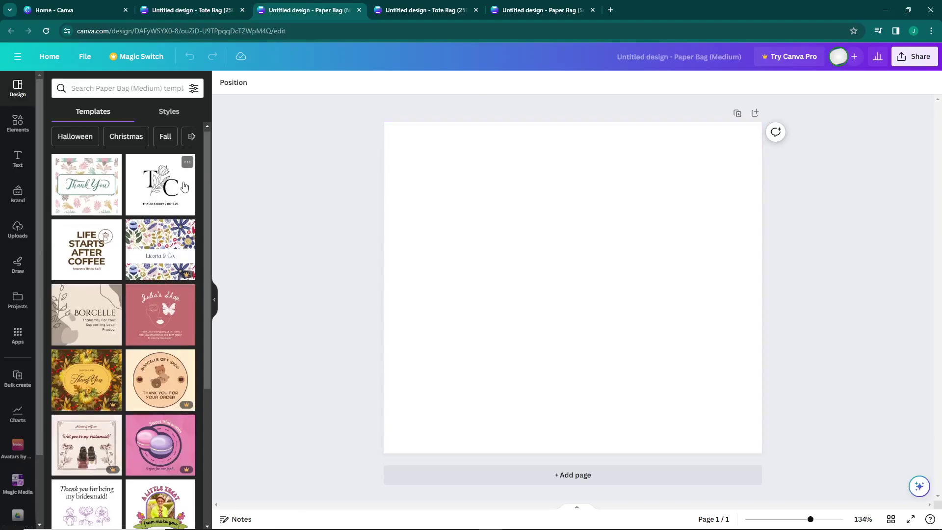
pyautogui.scroll(-5, 147, 257)
pyautogui.scroll(-5, 177, 229)
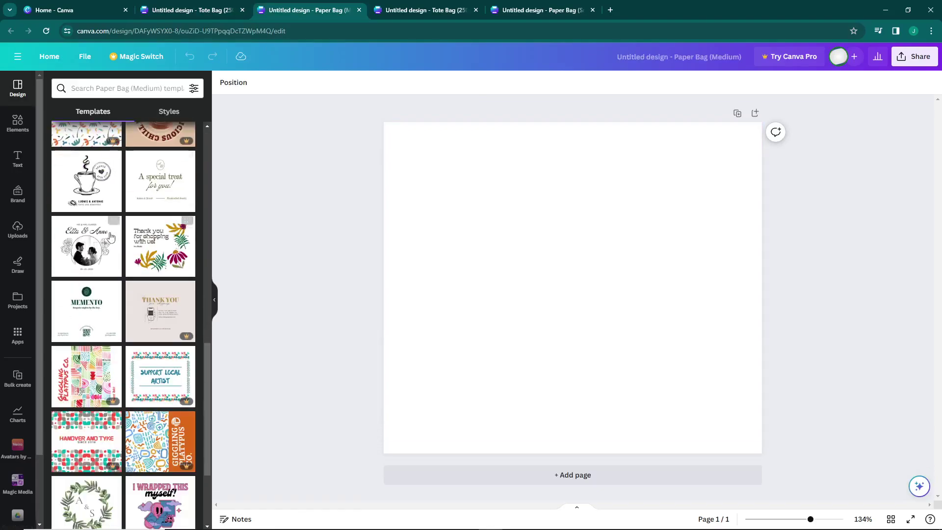
# Apply the MEMENTO template to the paper bag and cut all its elements
pyautogui.click(86, 309)
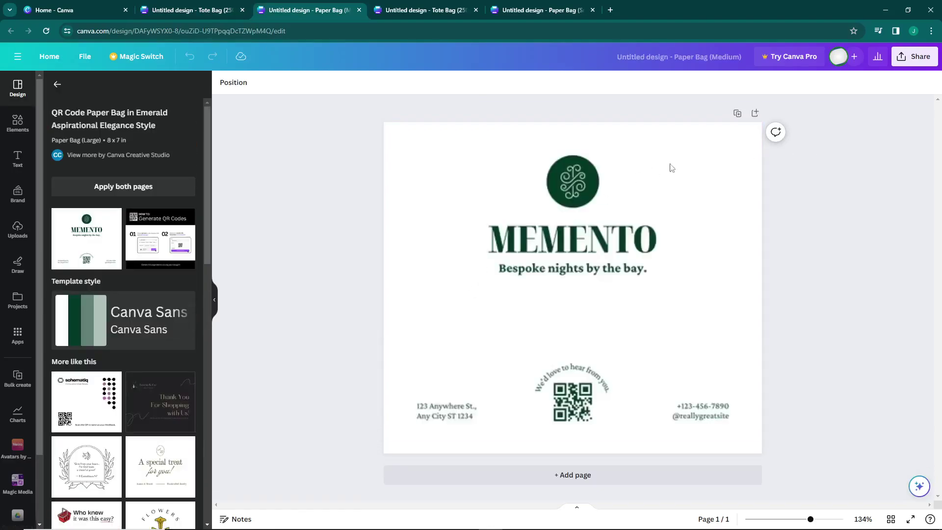
pyautogui.moveTo(847, 121); pyautogui.dragTo(301, 452)
pyautogui.press('Delete')
# Paste the MEMENTO elements onto the tote bag and enlarge them to fill the print area
pyautogui.click(192, 10)
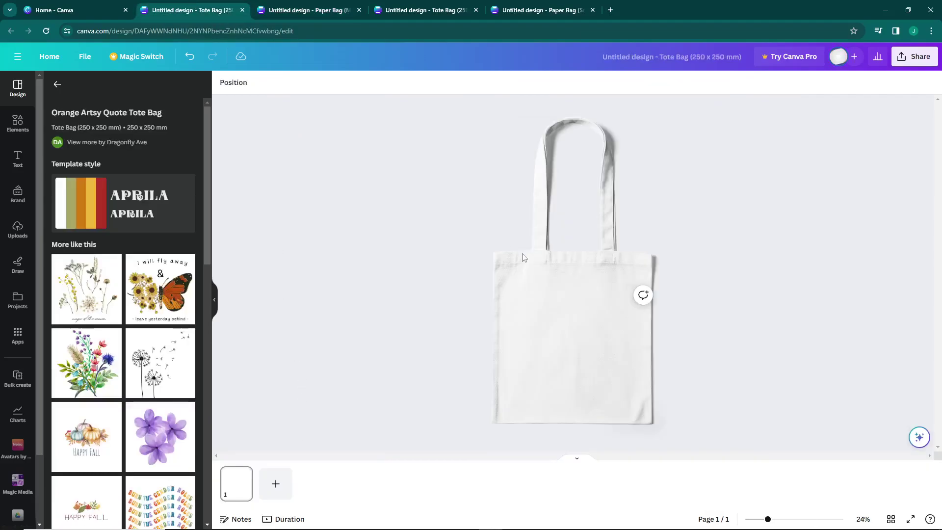
pyautogui.click(545, 338)
pyautogui.hotkey('ctrl', 'v')
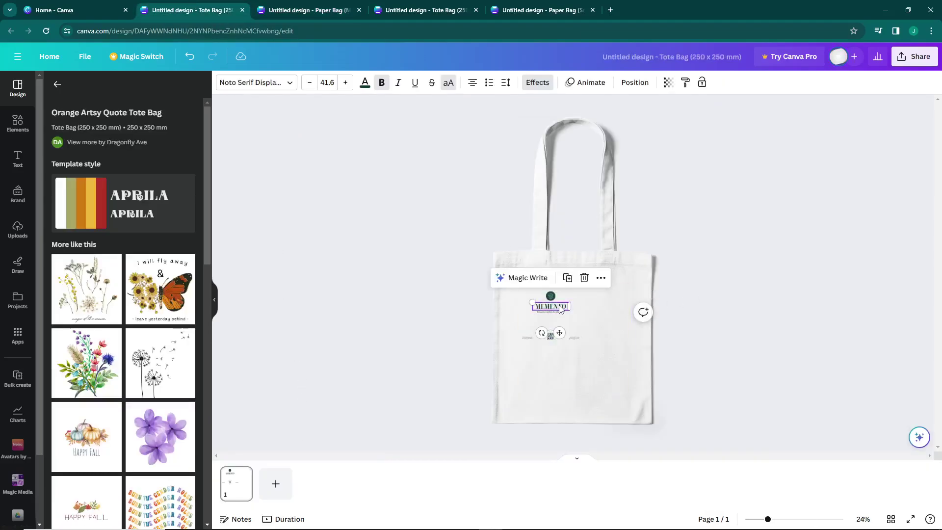
pyautogui.moveTo(579, 339); pyautogui.dragTo(631, 389)
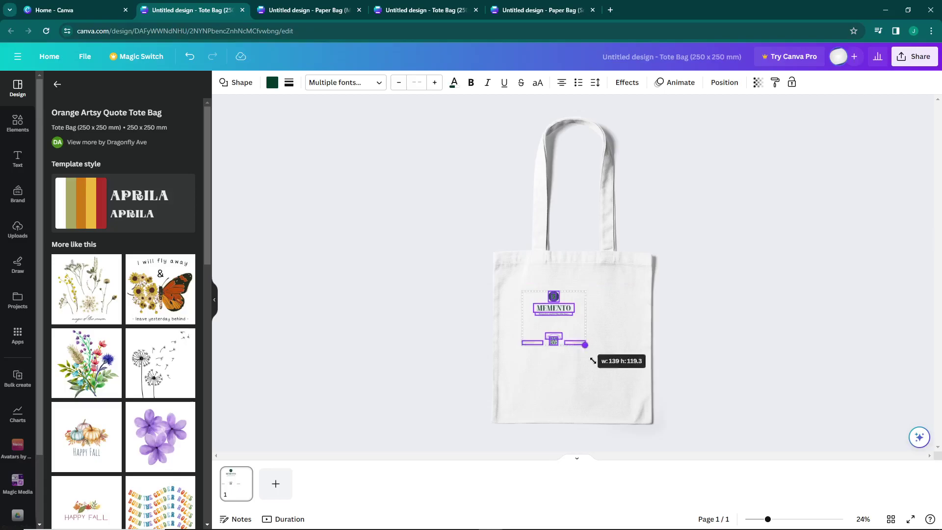
pyautogui.click(582, 346)
pyautogui.click(709, 283)
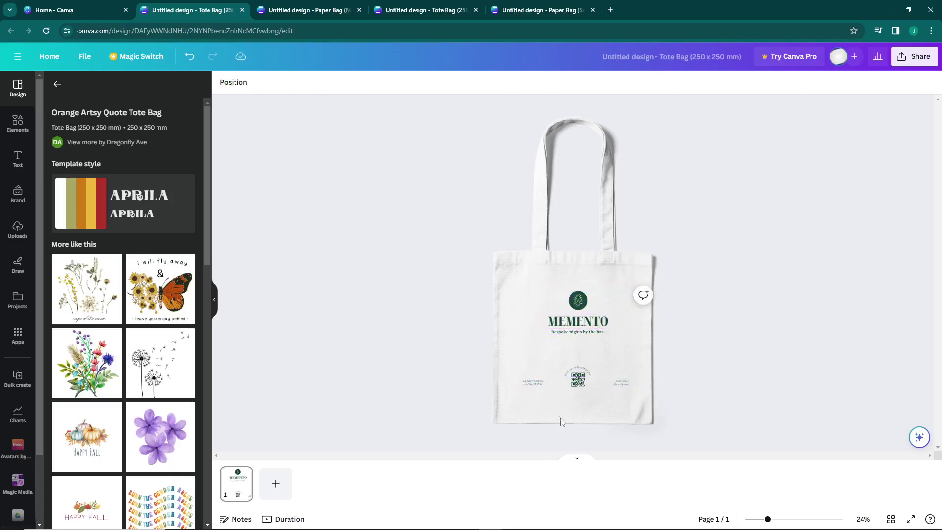
# Close the extra design tabs and add the butterfly quote template as a new page
pyautogui.click(541, 10)
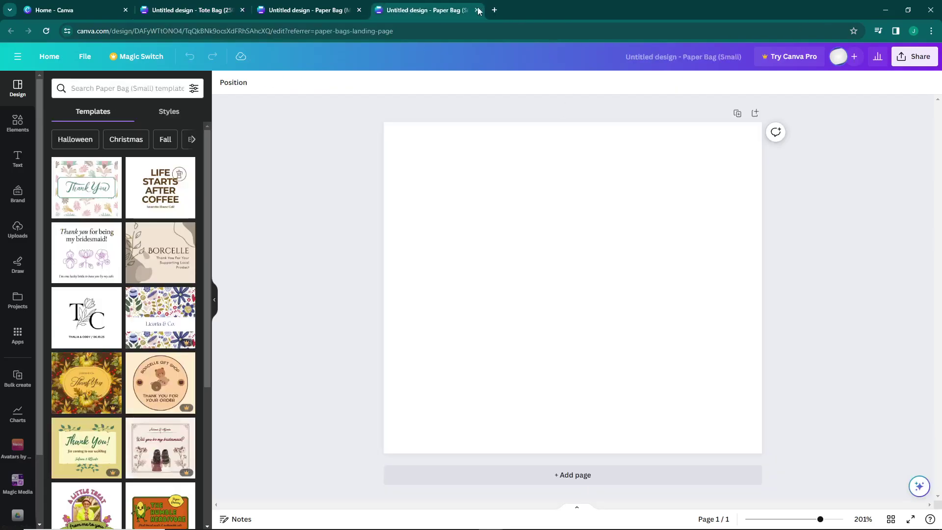
pyautogui.hotkey('ctrl', 'w')
pyautogui.hotkey('ctrl', 'w')
pyautogui.moveTo(160, 288); pyautogui.dragTo(601, 362)
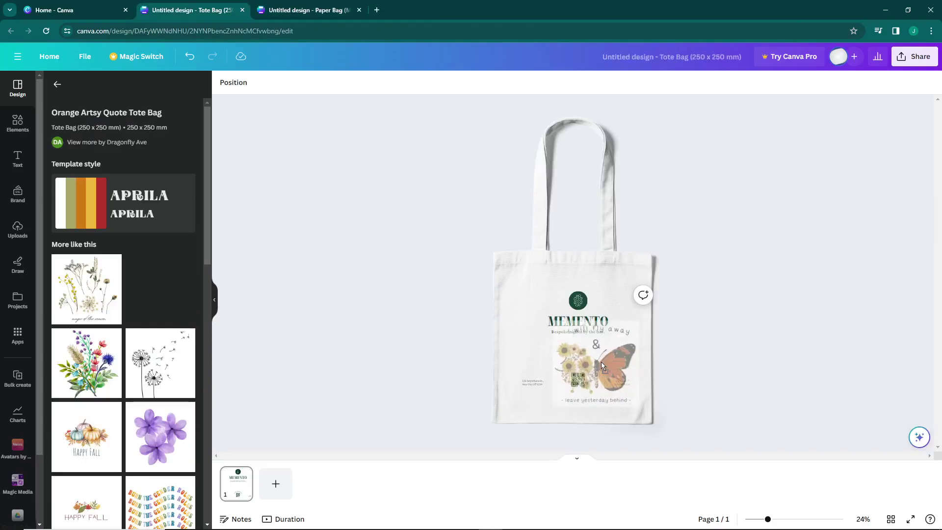
pyautogui.click(518, 311)
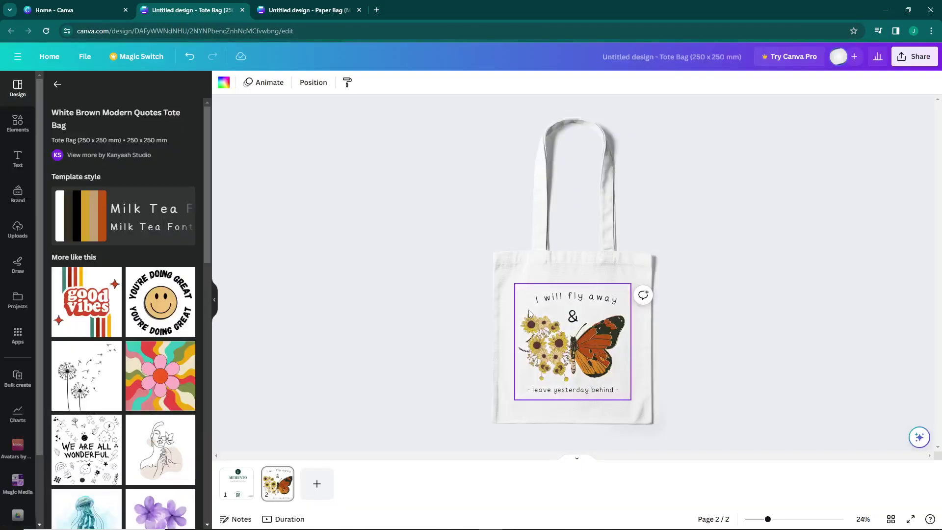
# Flip between the MEMENTO and butterfly pages, then select the quote's ampersand
pyautogui.press('pageup')
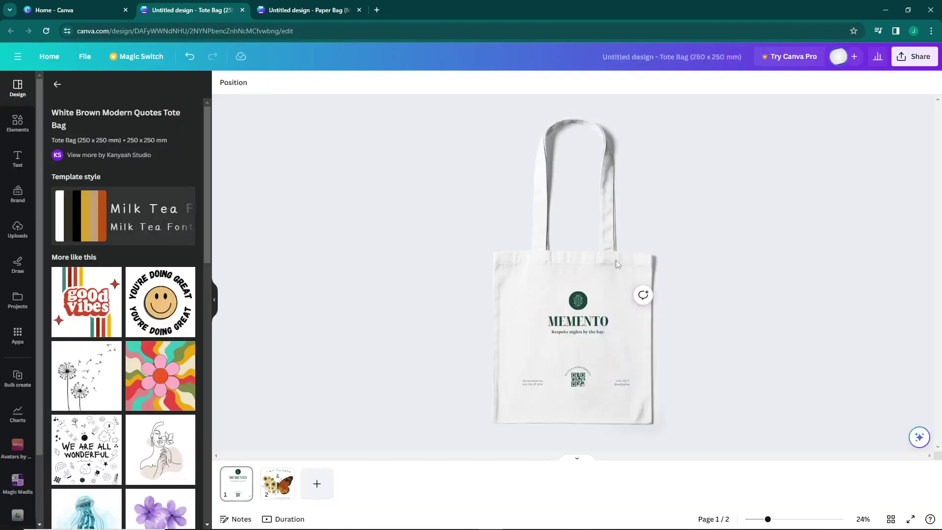
pyautogui.press('pagedown')
pyautogui.press('pageup')
pyautogui.click(278, 484)
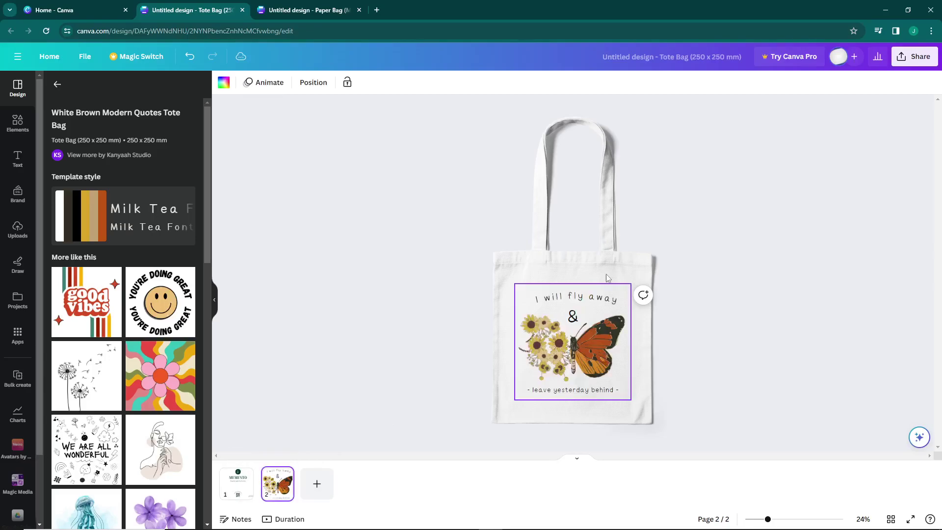
pyautogui.click(436, 321)
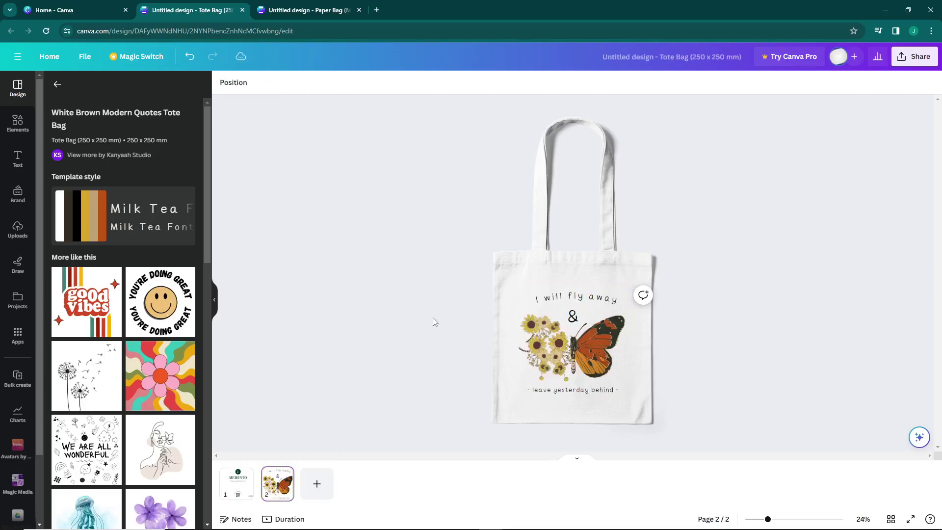
pyautogui.click(560, 319)
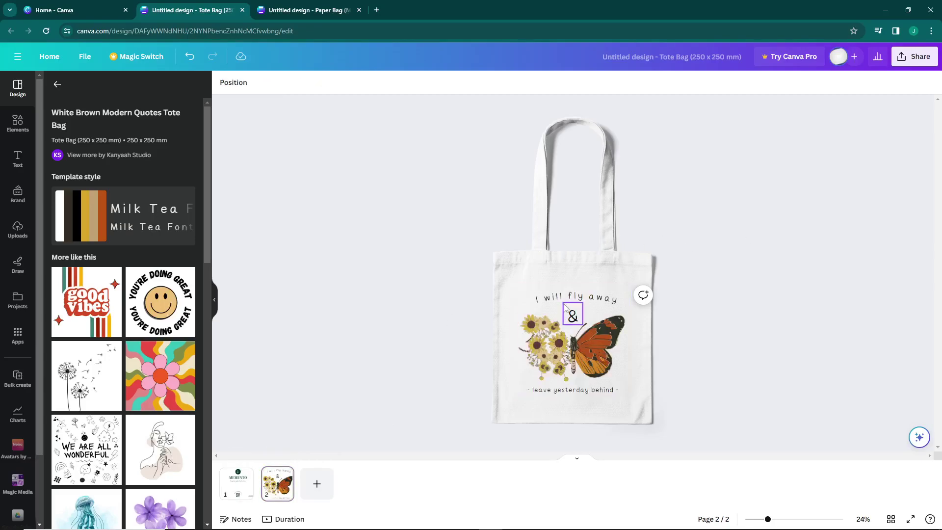